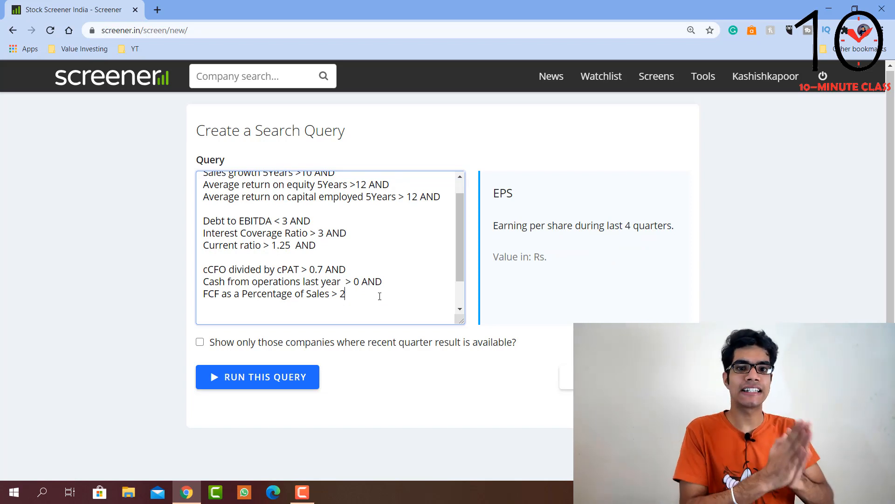
# Step: Append AND to the FCF as a Percentage of Sales condition and leave a blank line for the next group of conditions
pyautogui.write('AND')
pyautogui.press('Return')
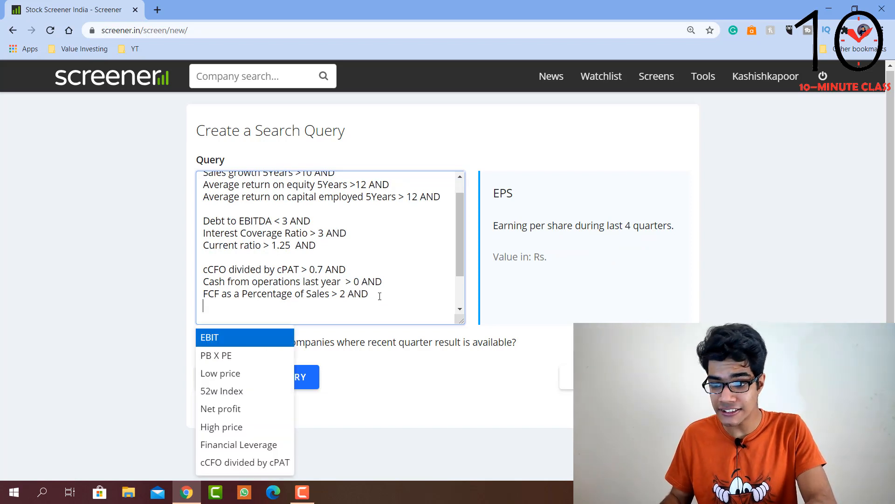
pyautogui.press('Return')
pyautogui.press('BackSpace')
pyautogui.press('BackSpace')
pyautogui.press('BackSpace')
pyautogui.press('BackSpace')
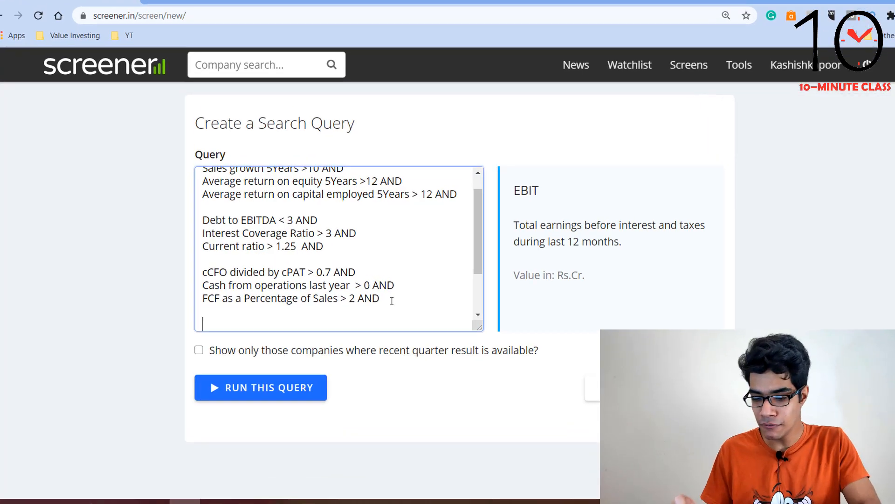
# Step: Add the condition Market Capitalization > 10 to the query, followed by AND and a new line
pyautogui.write('market')
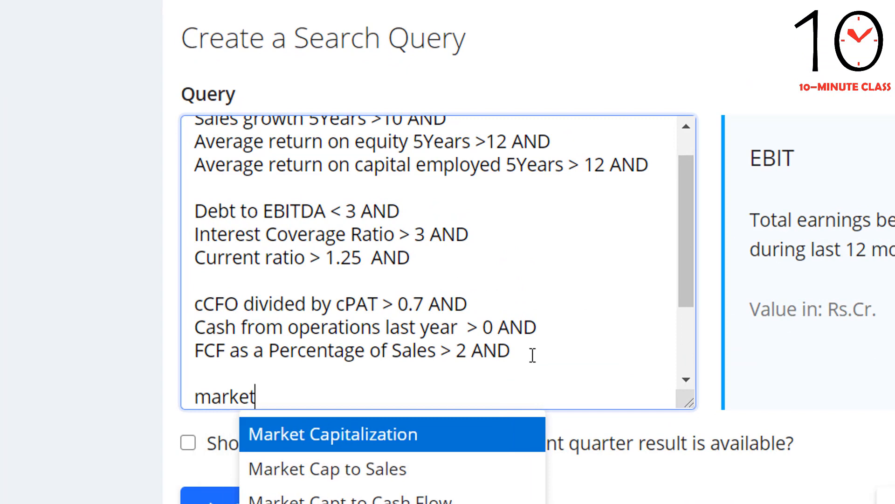
pyautogui.press('Return')
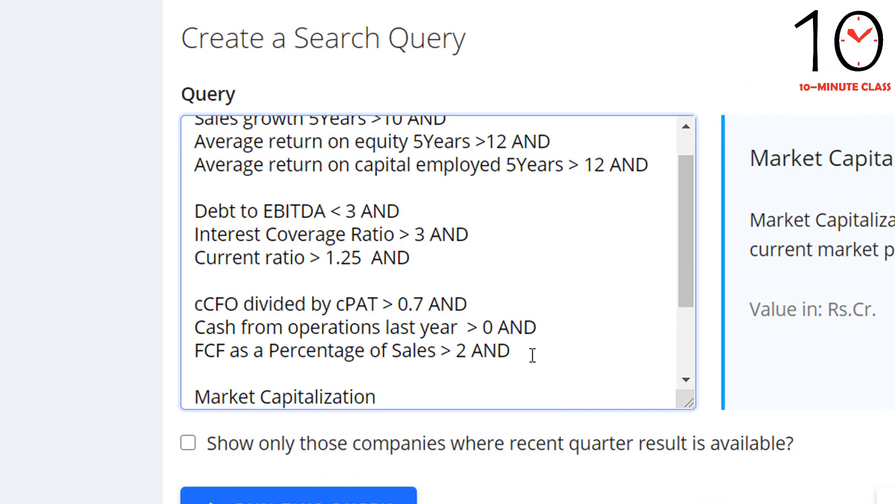
pyautogui.moveTo(750, 308); pyautogui.dragTo(879, 312)
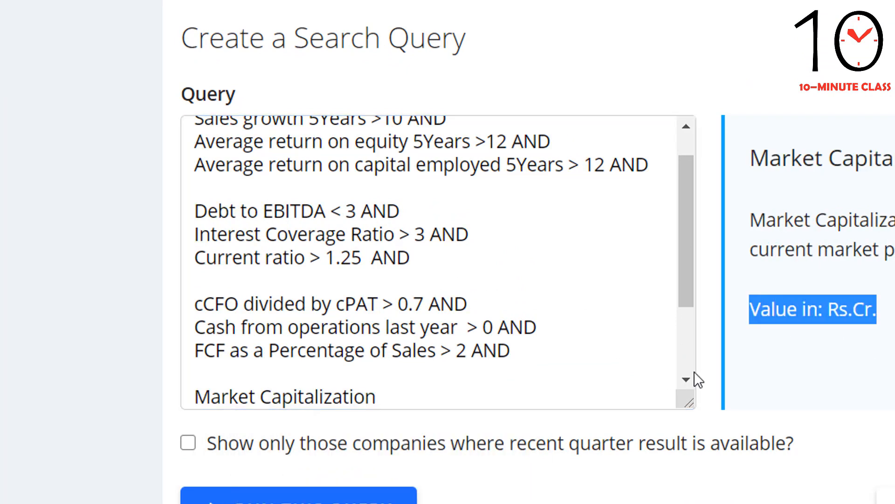
pyautogui.click(471, 397)
pyautogui.write('> 10')
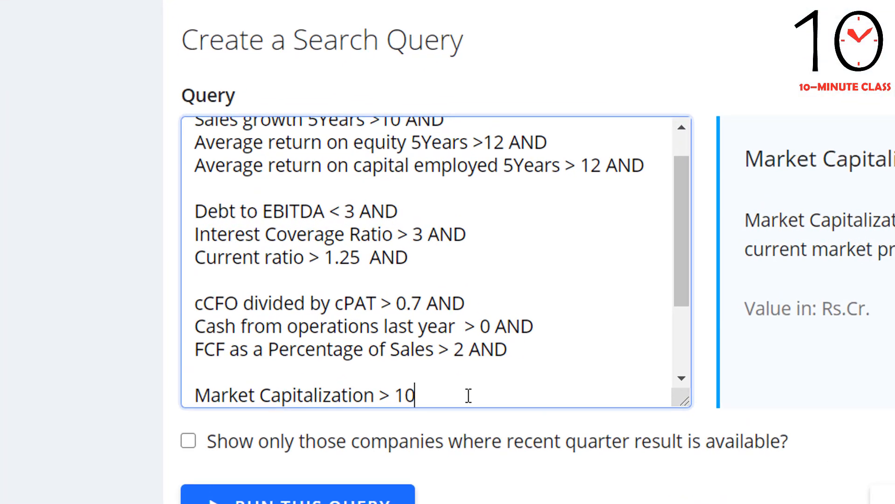
pyautogui.write('AND')
pyautogui.press('Return')
# Step: Add the condition Price to Earning > 0 to the query, followed by AND and a new line
pyautogui.write('P')
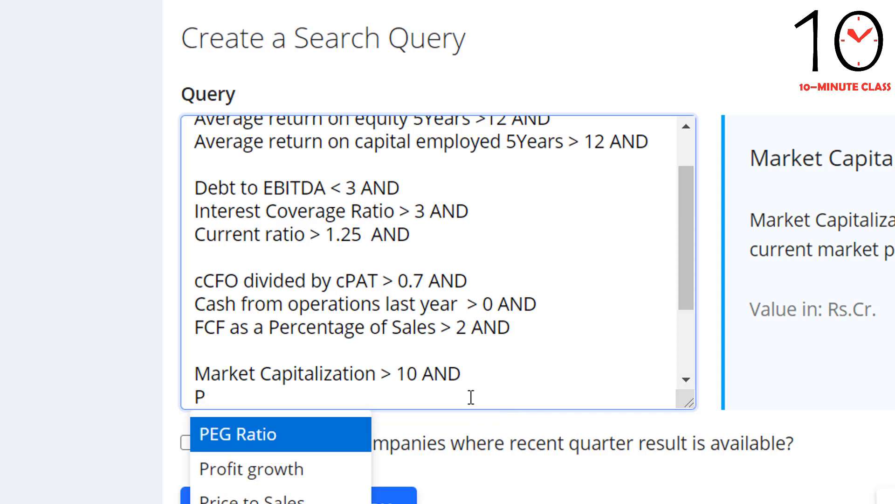
pyautogui.write('rice')
pyautogui.press('Down')
pyautogui.press('Down')
pyautogui.press('Up')
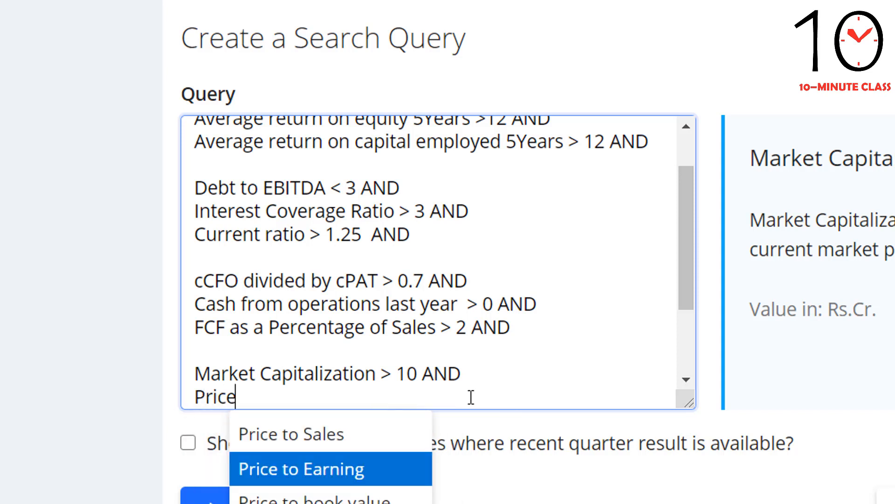
pyautogui.press('Return')
pyautogui.write('> 0')
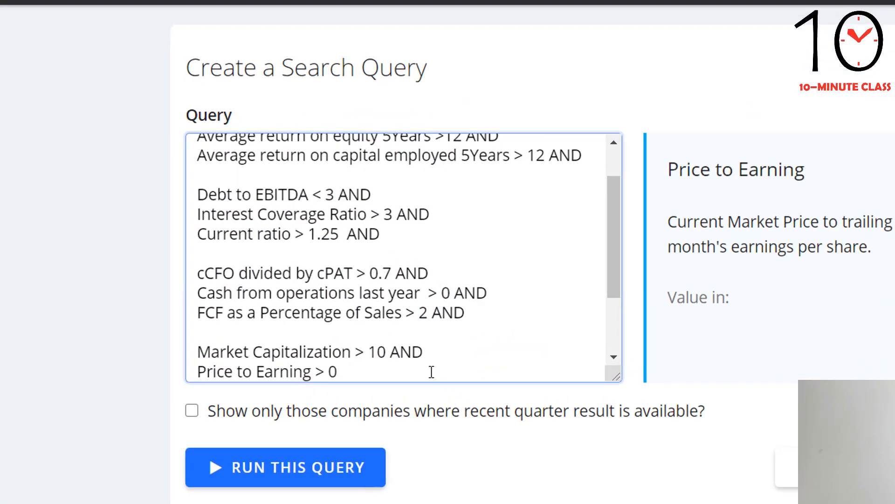
pyautogui.write('AND')
pyautogui.press('Return')
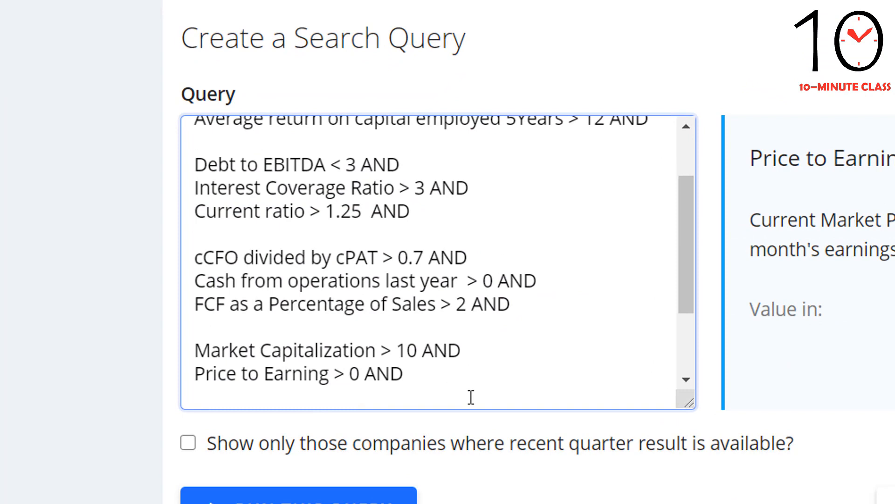
# Step: Add the upper limit Price to Earning < 20 to the query, followed by AND and a new line
pyautogui.write('price')
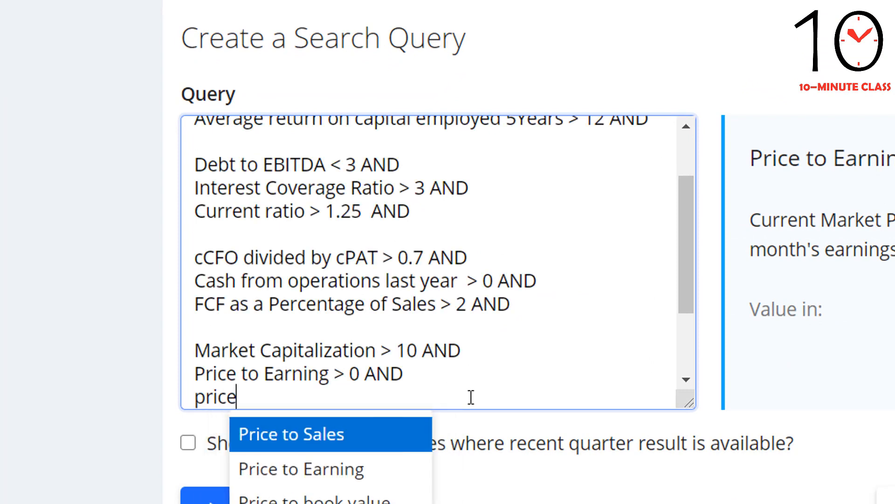
pyautogui.press('Down')
pyautogui.press('Return')
pyautogui.write('< 20')
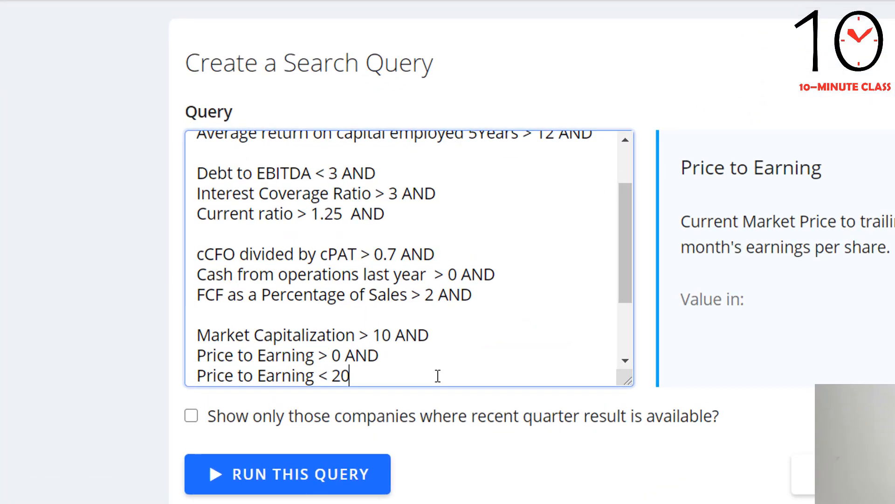
pyautogui.write('AND')
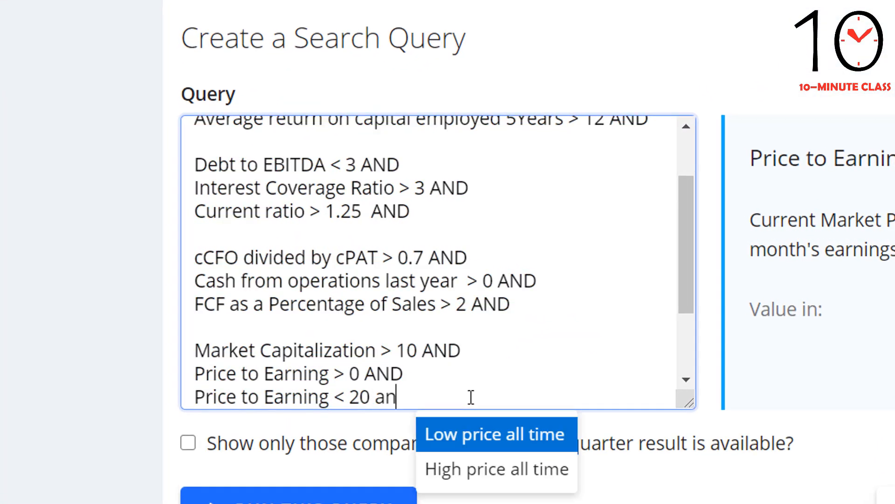
pyautogui.press('Return')
# Step: Add the condition Dividend yield >0 to the query, followed by AND and a new line
pyautogui.write('divide')
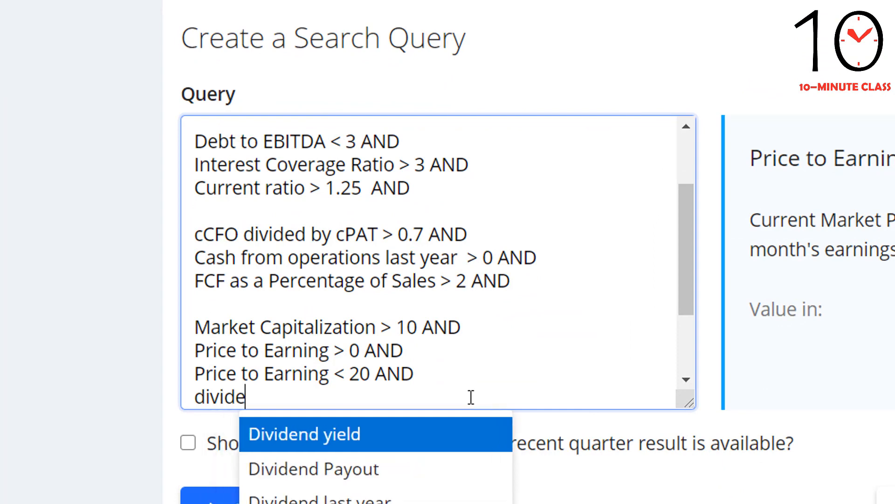
pyautogui.press('Return')
pyautogui.write('>0')
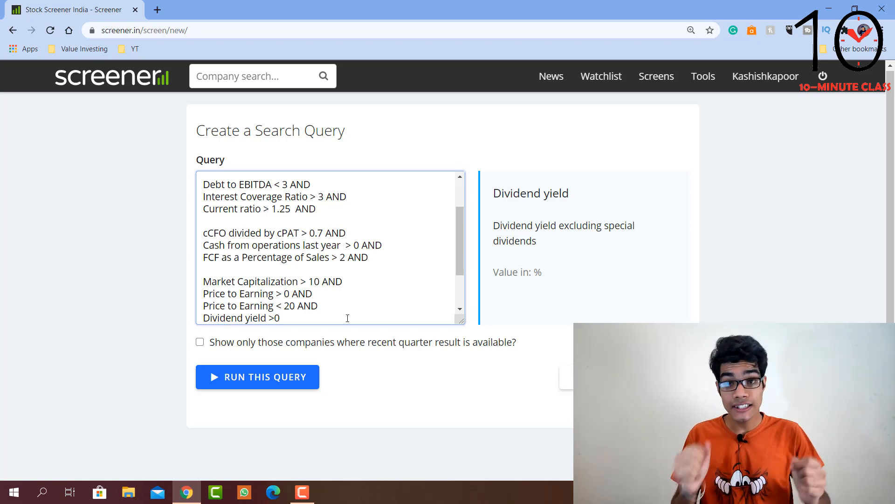
pyautogui.write('AND')
pyautogui.press('Return')
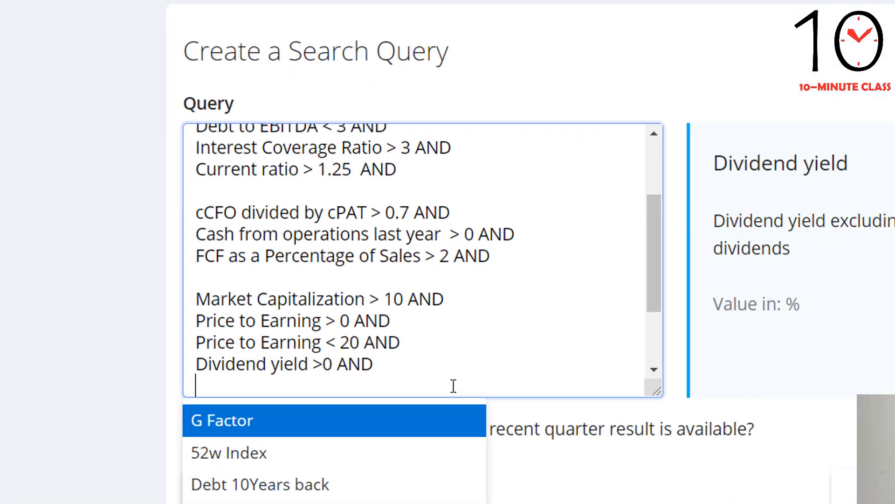
# Step: Add the condition Promoter holding > 50 to the query, followed by AND and a new line
pyautogui.write('prmo')
pyautogui.press('BackSpace')
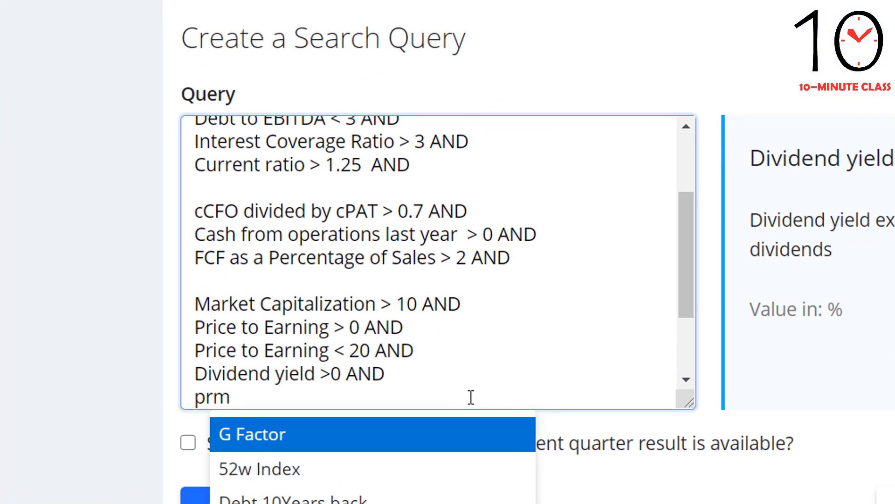
pyautogui.press('BackSpace')
pyautogui.press('BackSpace')
pyautogui.write('romote')
pyautogui.press('BackSpace')
pyautogui.press('BackSpace')
pyautogui.press('BackSpace')
pyautogui.press('BackSpace')
pyautogui.press('BackSpace')
pyautogui.press('BackSpace')
pyautogui.press('BackSpace')
pyautogui.write('Promot')
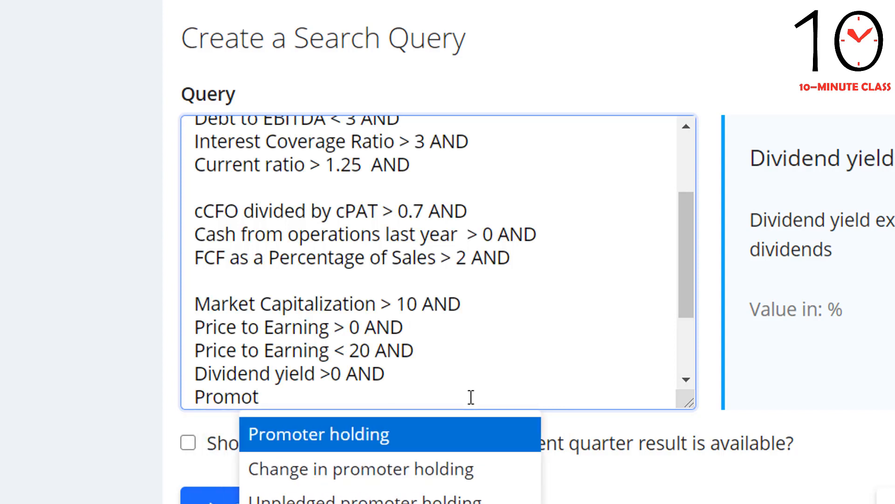
pyautogui.press('Return')
pyautogui.write('> 50')
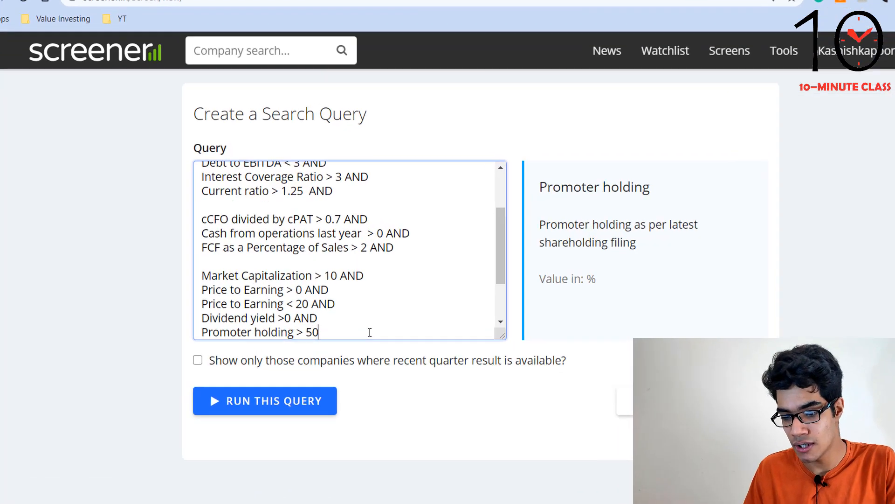
pyautogui.write('AND')
pyautogui.press('Return')
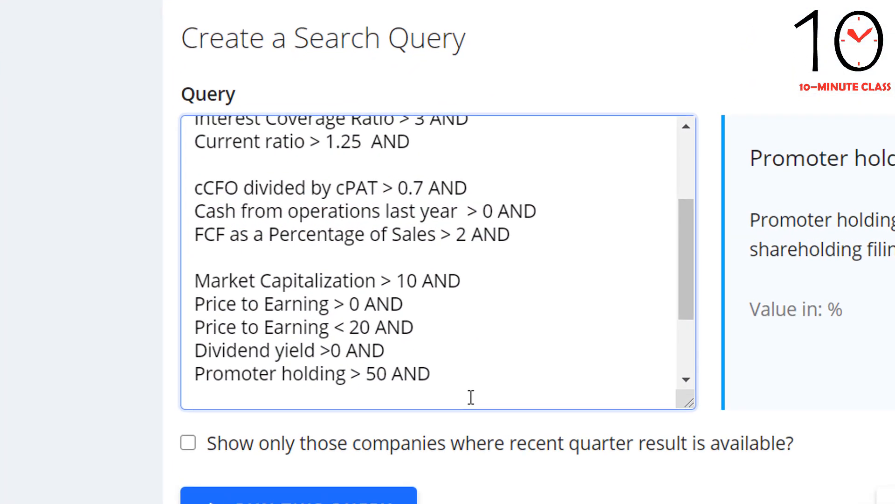
# Step: Finish the query with the condition Price to Sales < 3 and run it
pyautogui.write('price')
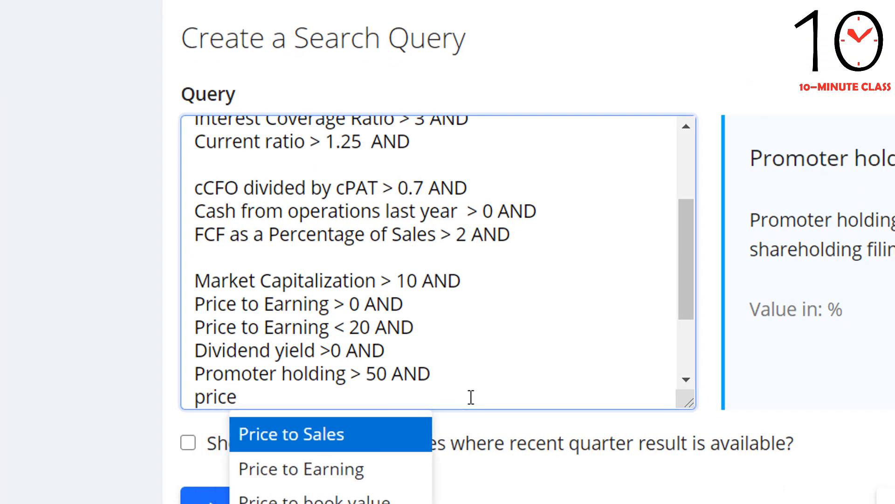
pyautogui.press('Return')
pyautogui.write('< 3')
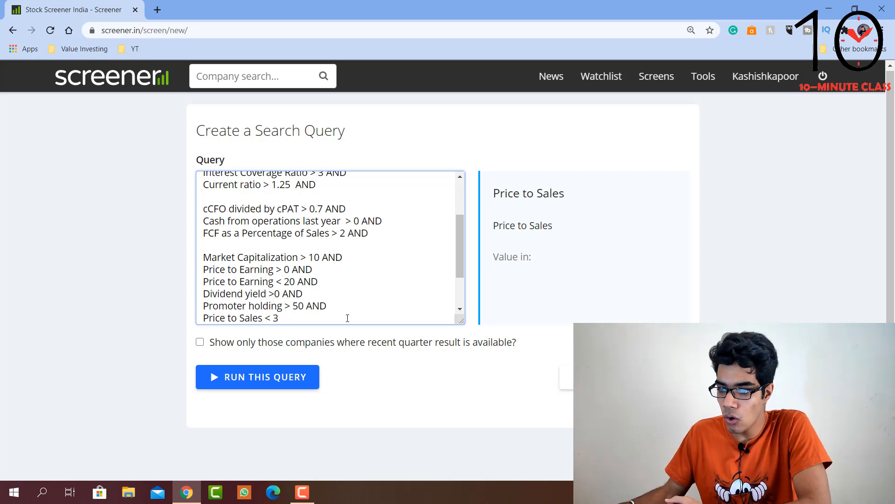
pyautogui.click(246, 381)
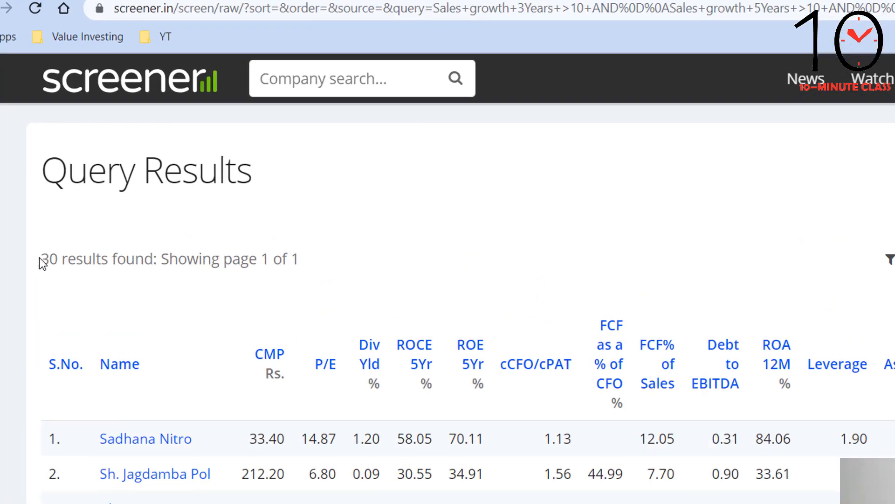
# Step: Check how many companies match the query and look through the list of results
pyautogui.moveTo(222, 193); pyautogui.dragTo(76, 193)
pyautogui.moveTo(75, 307); pyautogui.dragTo(35, 303)
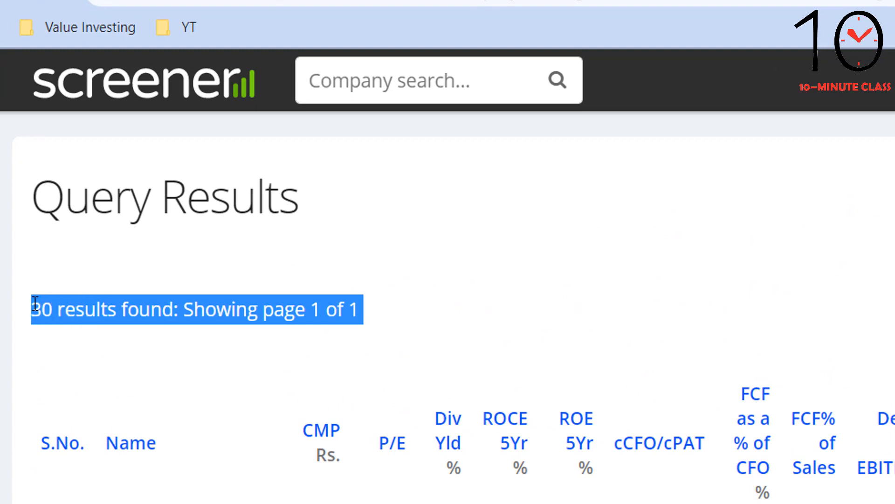
pyautogui.click(71, 339)
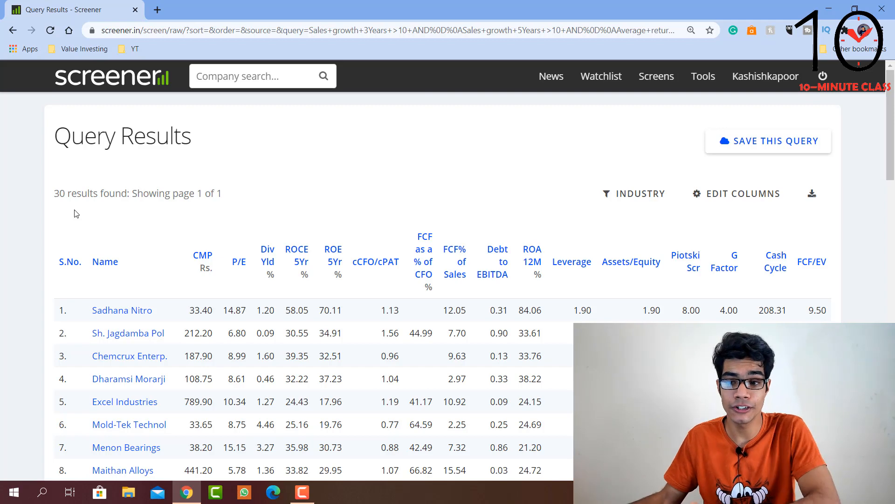
pyautogui.moveTo(53, 190); pyautogui.dragTo(93, 197)
pyautogui.click(110, 221)
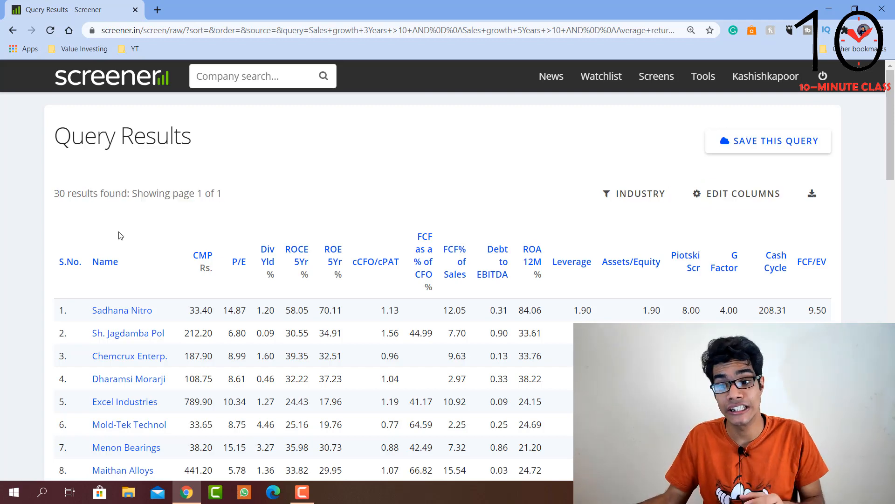
pyautogui.scroll(-7, 121, 239)
pyautogui.scroll(-1, 121, 241)
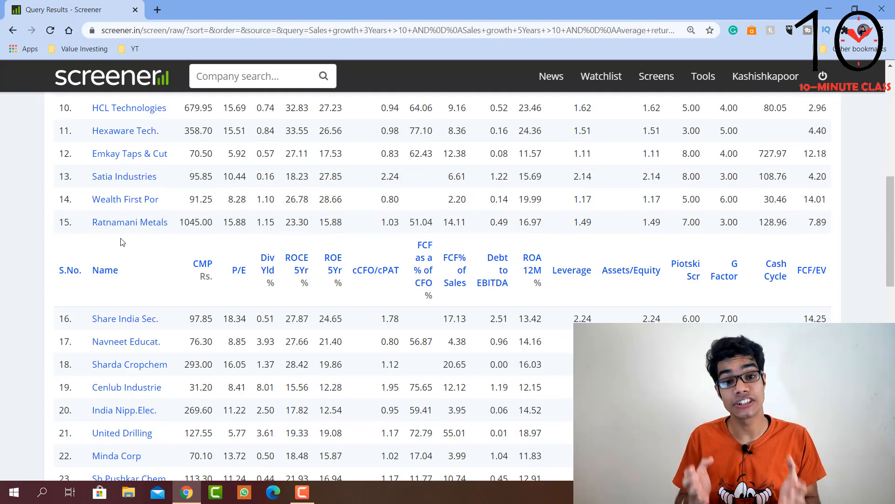